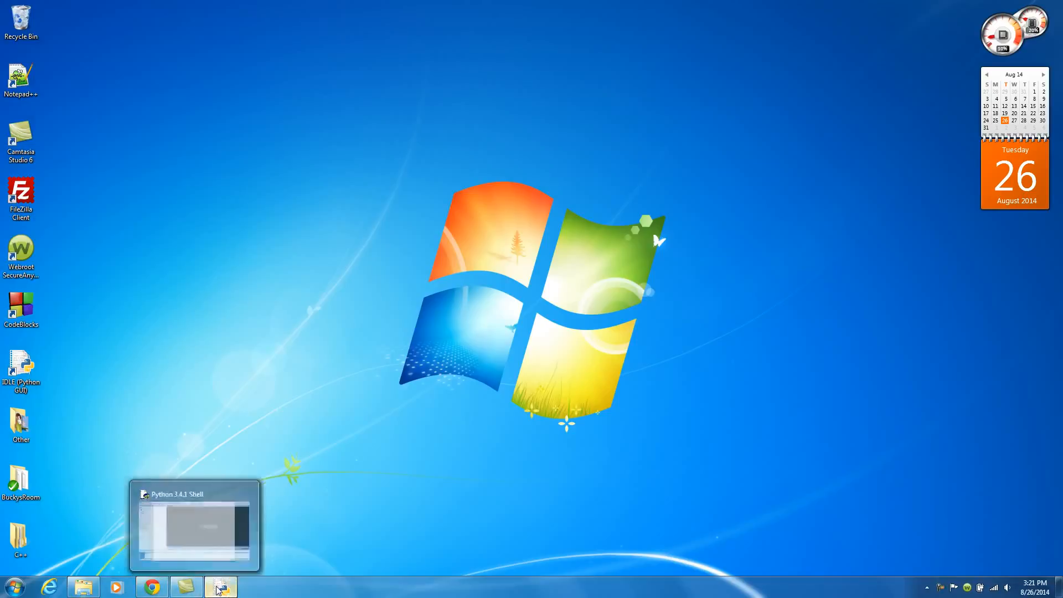
Close the Python 3.4.1 Shell window.
left_click_drag(402, 114, 355, 98)
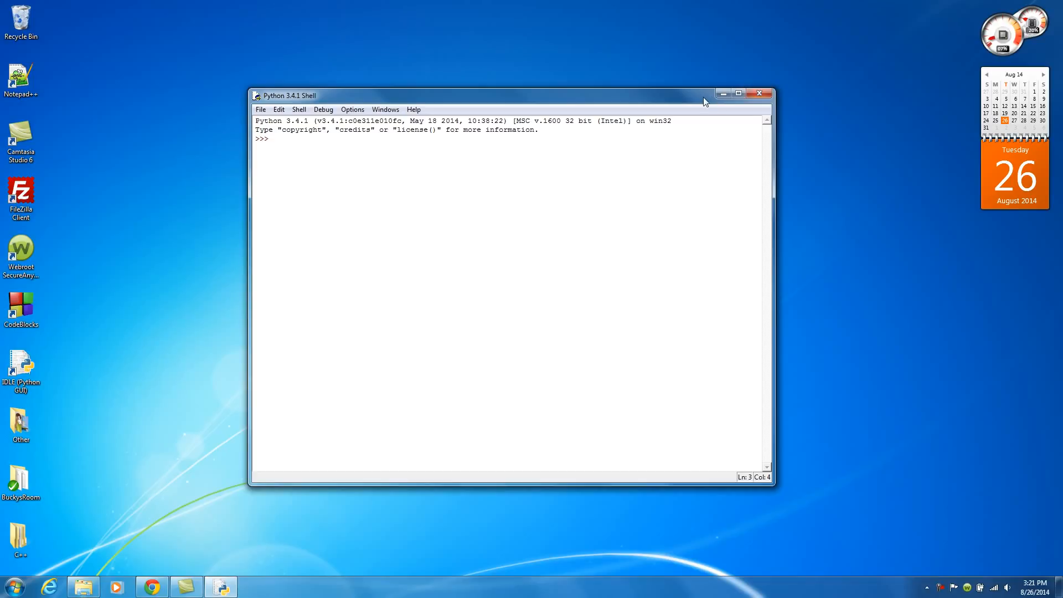
left_click(723, 94)
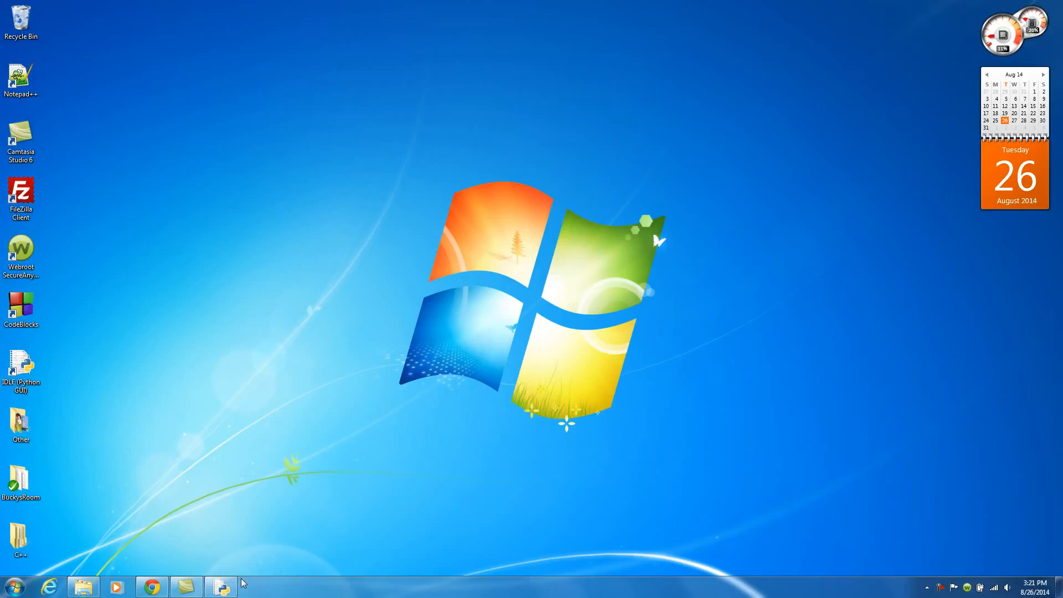
left_click(227, 586)
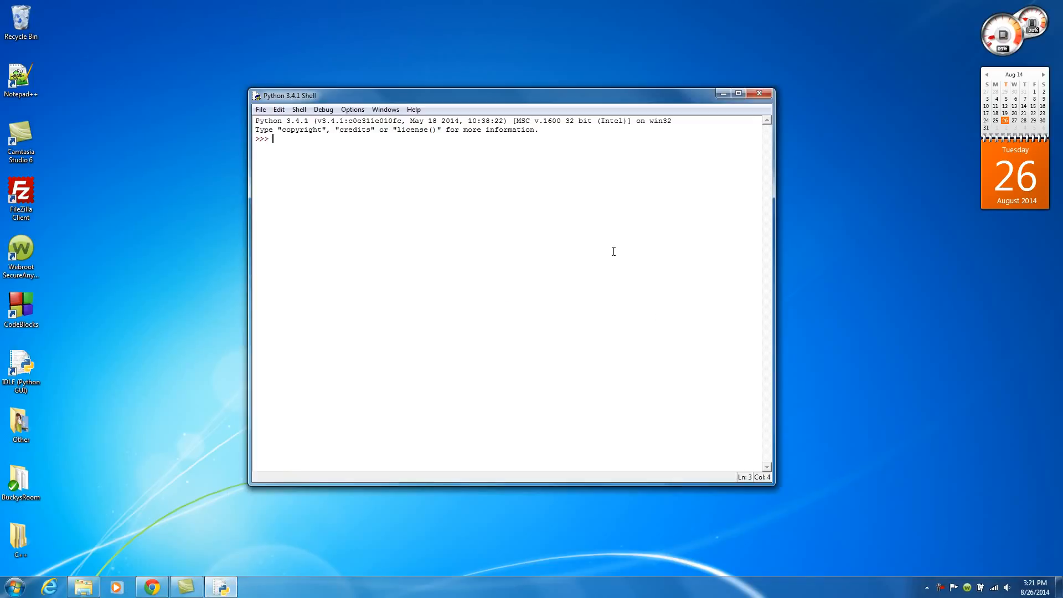
left_click_drag(543, 103, 512, 130)
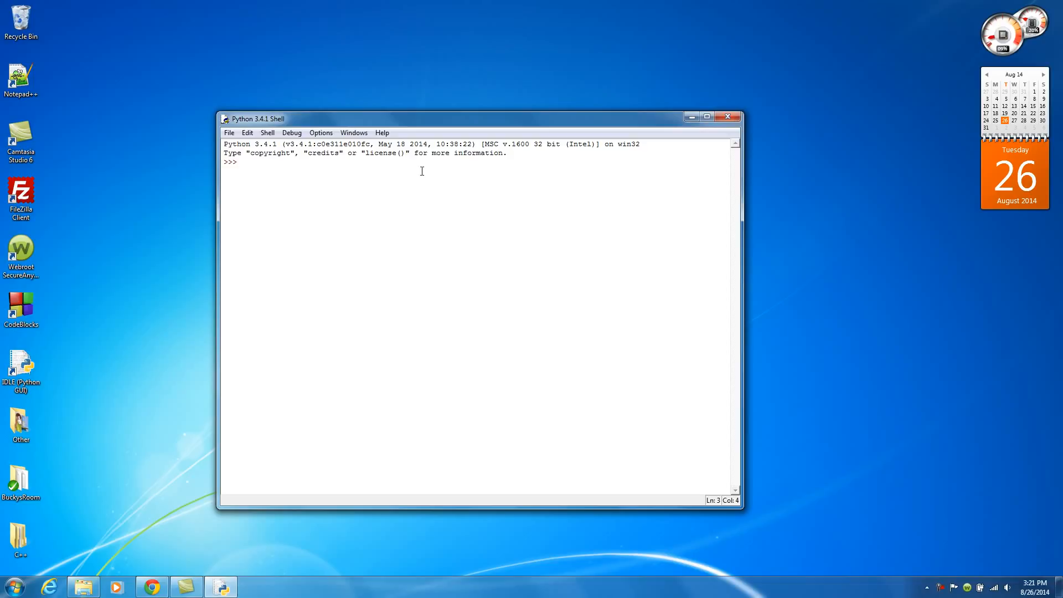
left_click(727, 118)
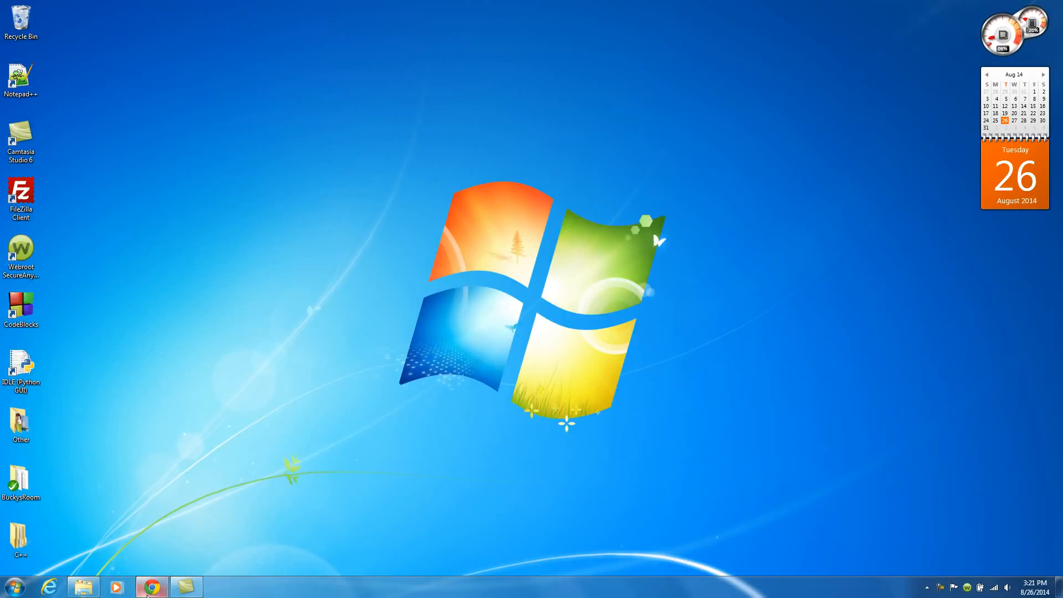
Switch to the browser and look over the PyCharm 3.4 overview page at jetbrains.com/pycharm.
left_click(153, 589)
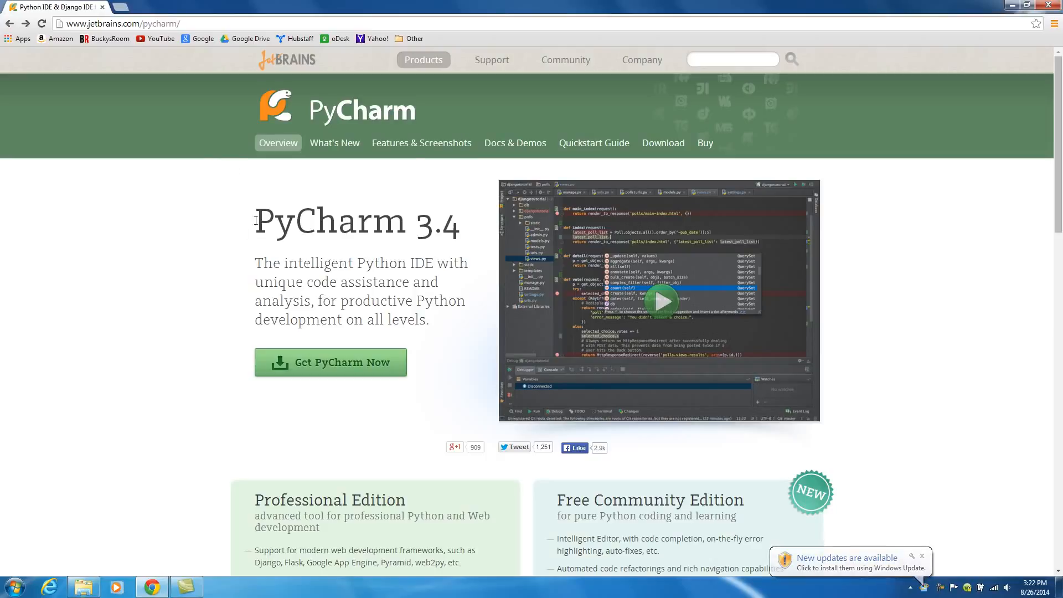
left_click_drag(410, 222, 254, 222)
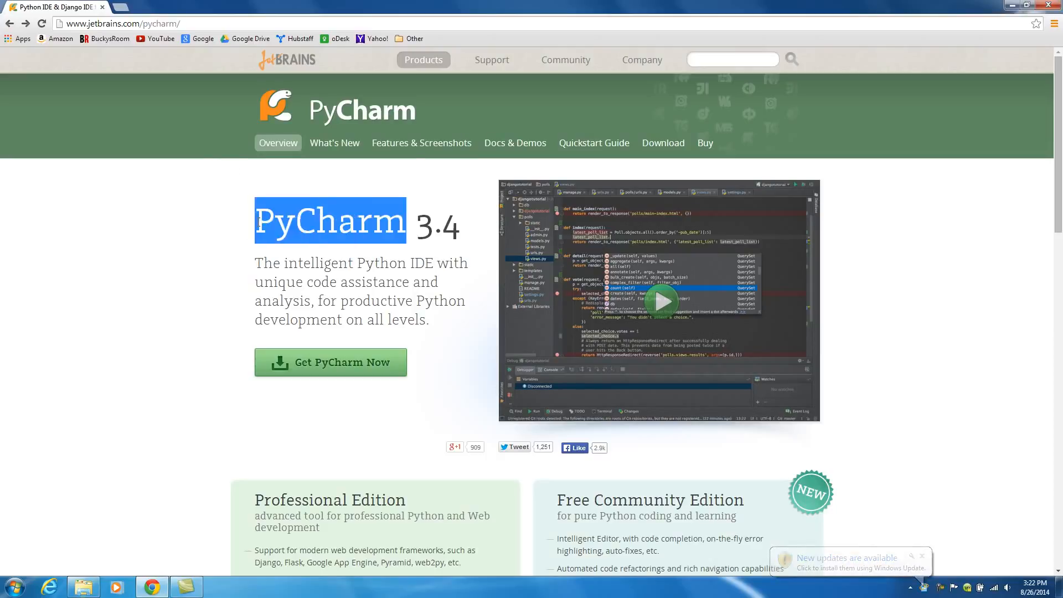
left_click(204, 233)
left_click(228, 23)
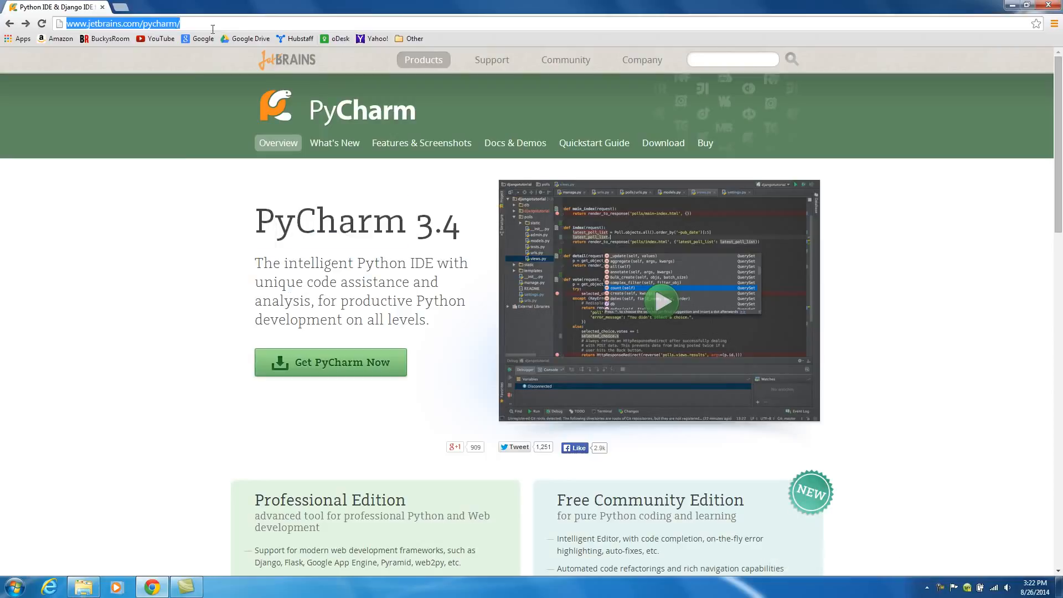
left_click(104, 45)
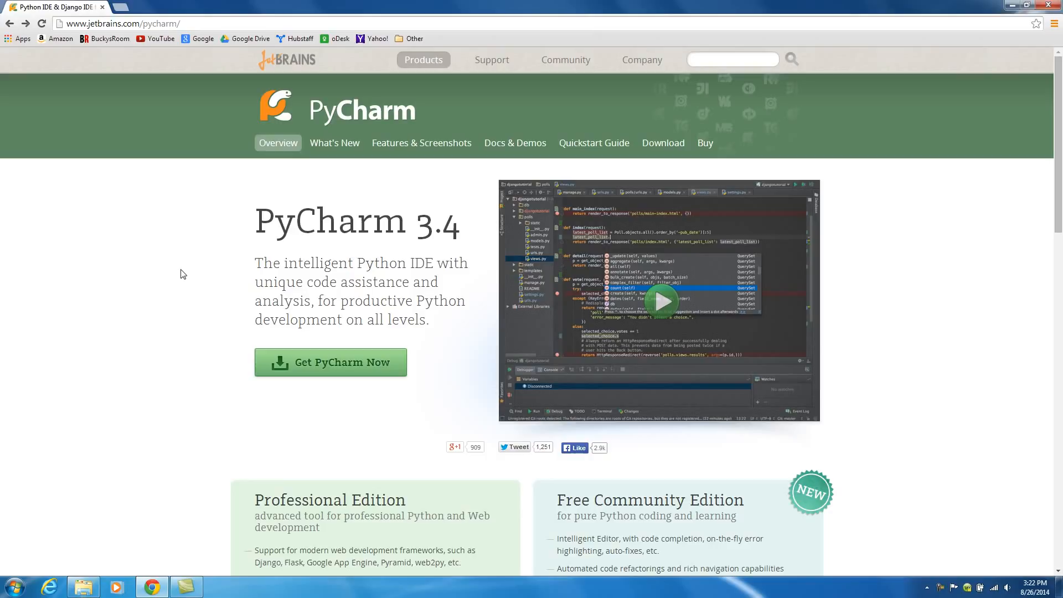
Open the Download PyCharm page, review the Professional and Community editions, and minimize the browser.
left_click(330, 363)
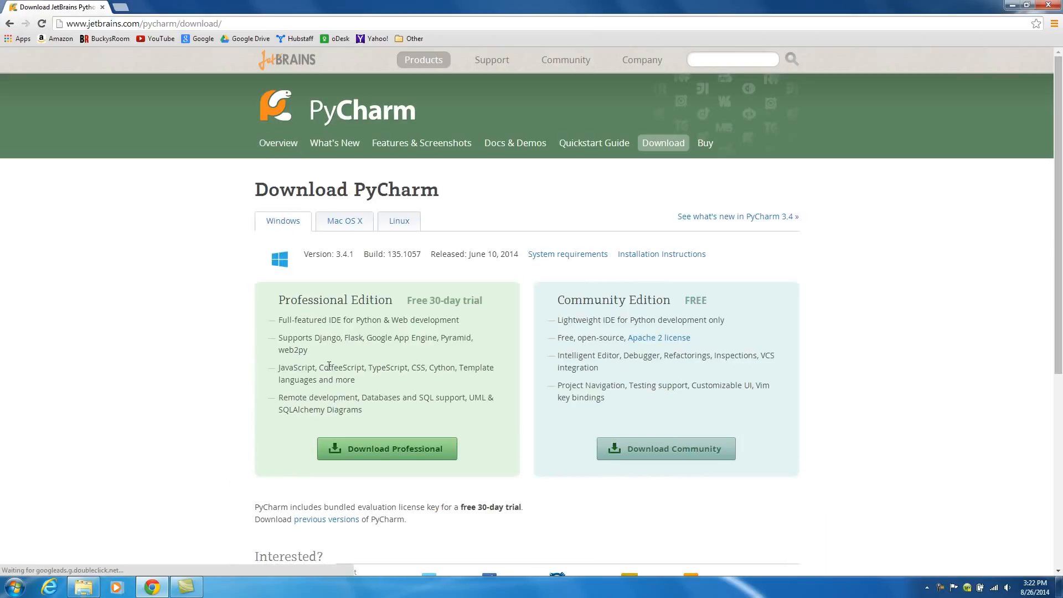
scroll(221, 316, "down", 3)
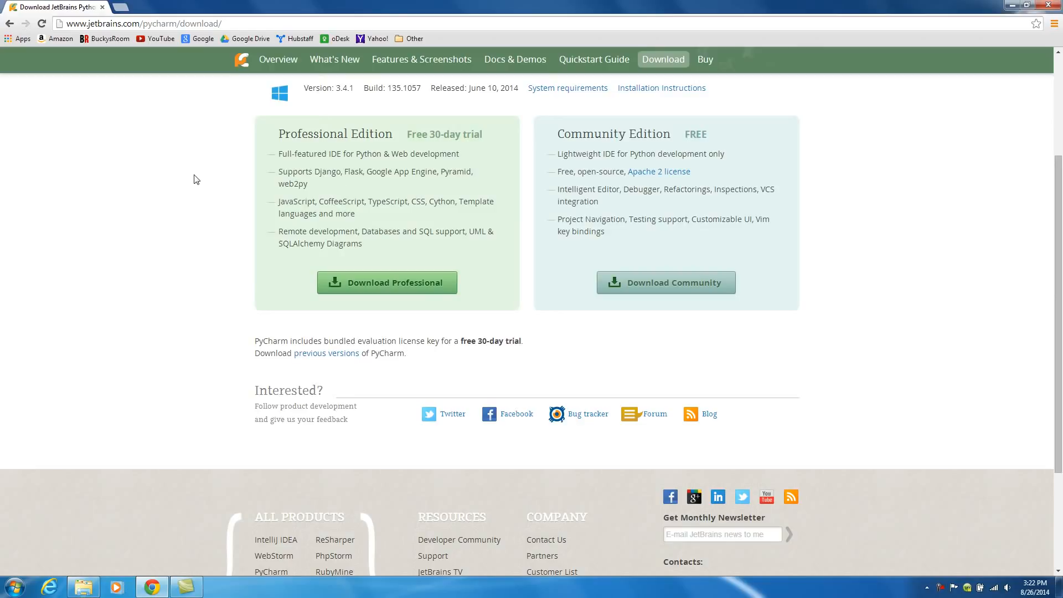
scroll(221, 212, "up", 2)
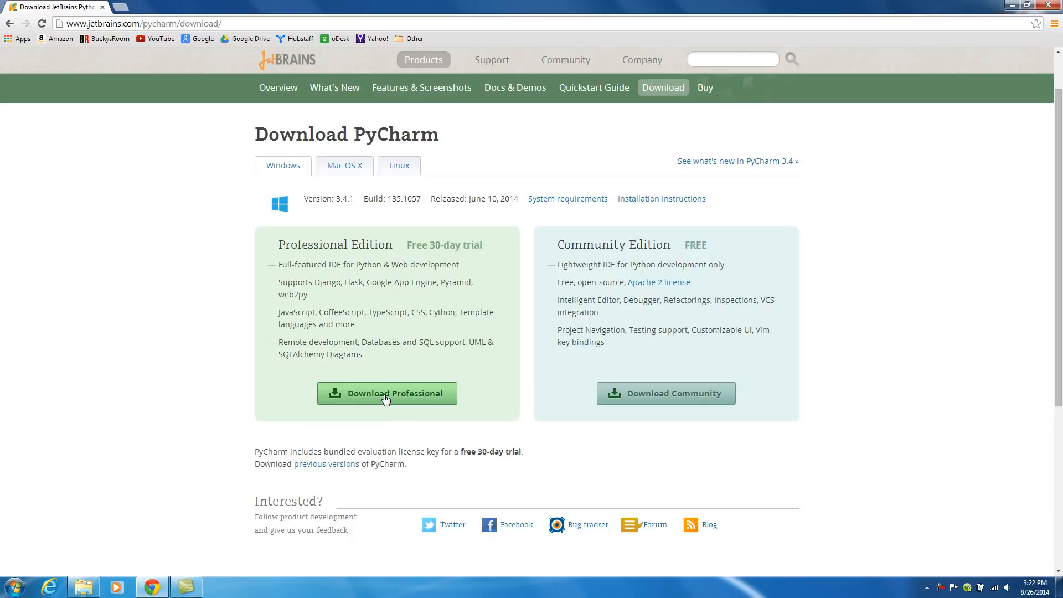
left_click(1007, 6)
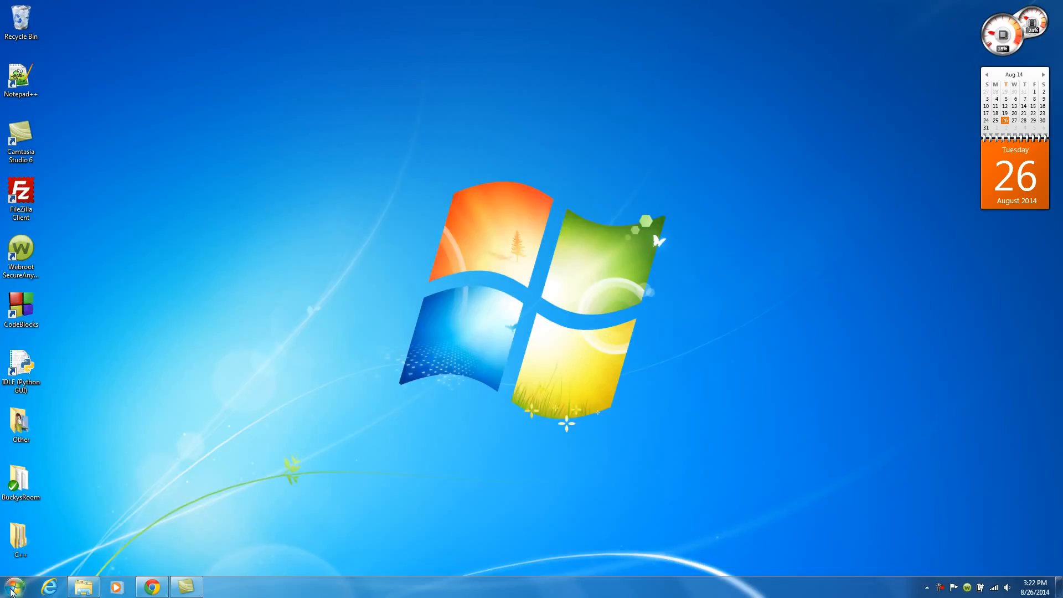
Open the user's Downloads folder.
left_click(15, 587)
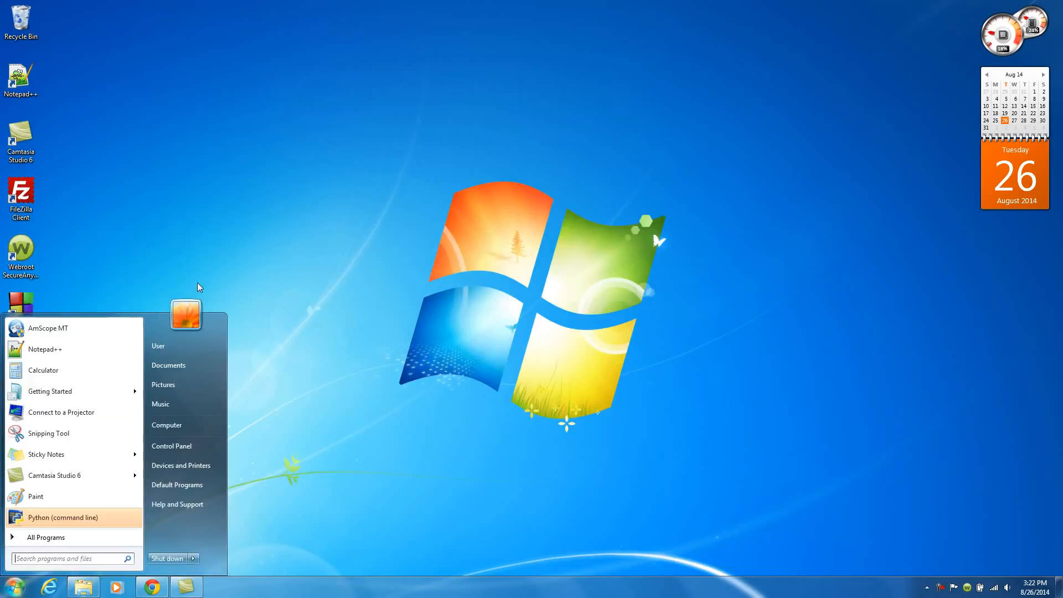
left_click(175, 353)
double_click(476, 162)
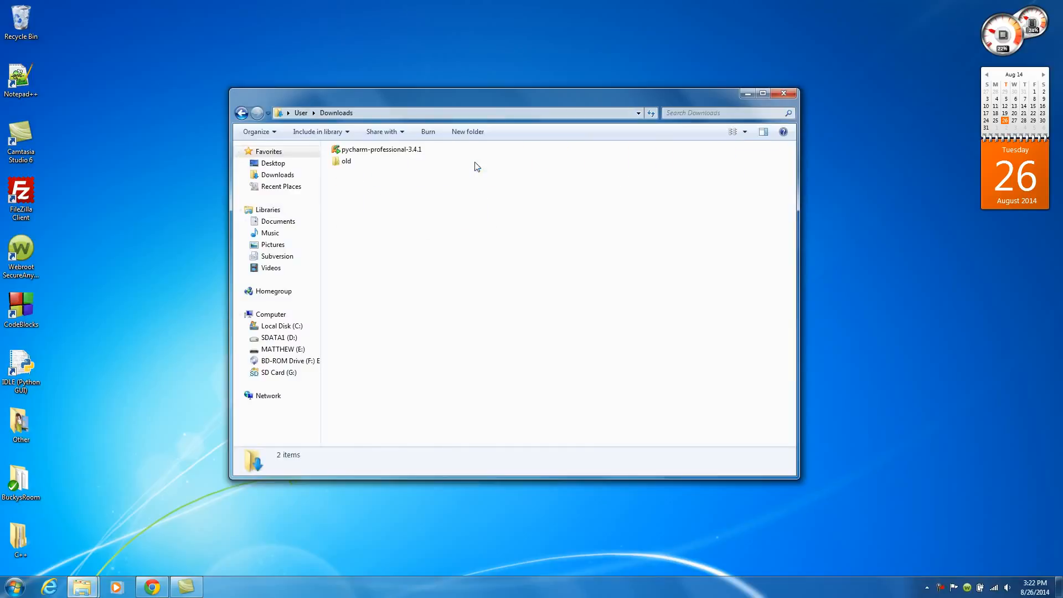
Run the pycharm-professional-3.4.1 installer and close the Downloads folder.
left_click(381, 149)
left_click(352, 219)
double_click(335, 149)
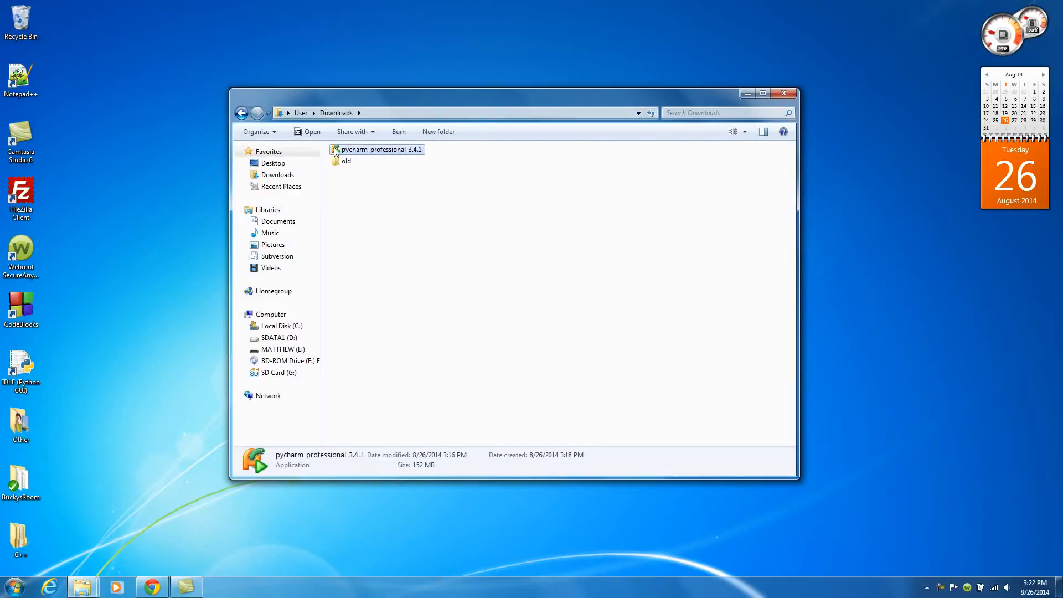
left_click(787, 92)
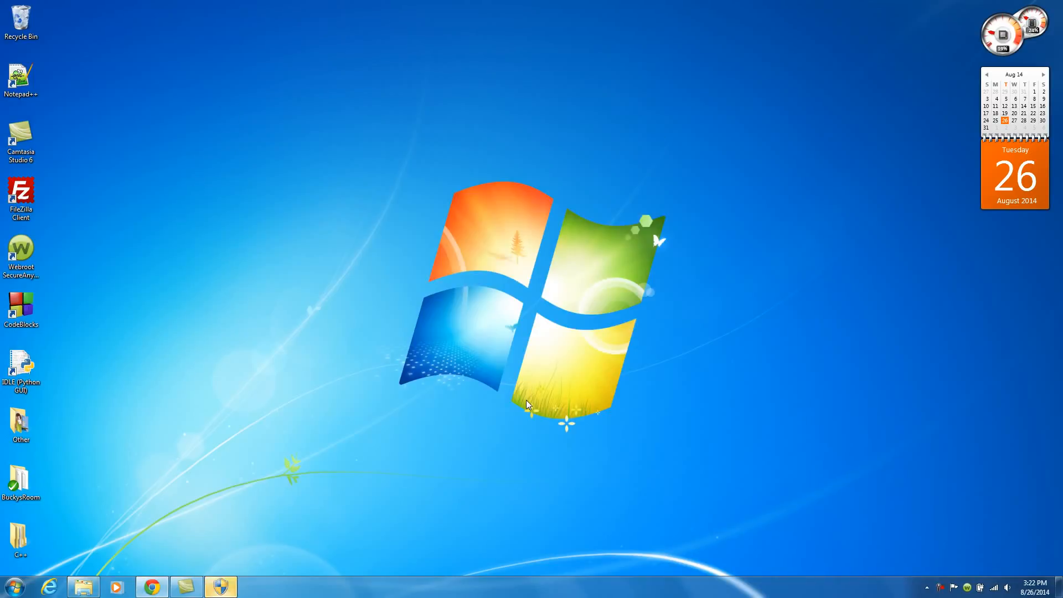
left_click(222, 592)
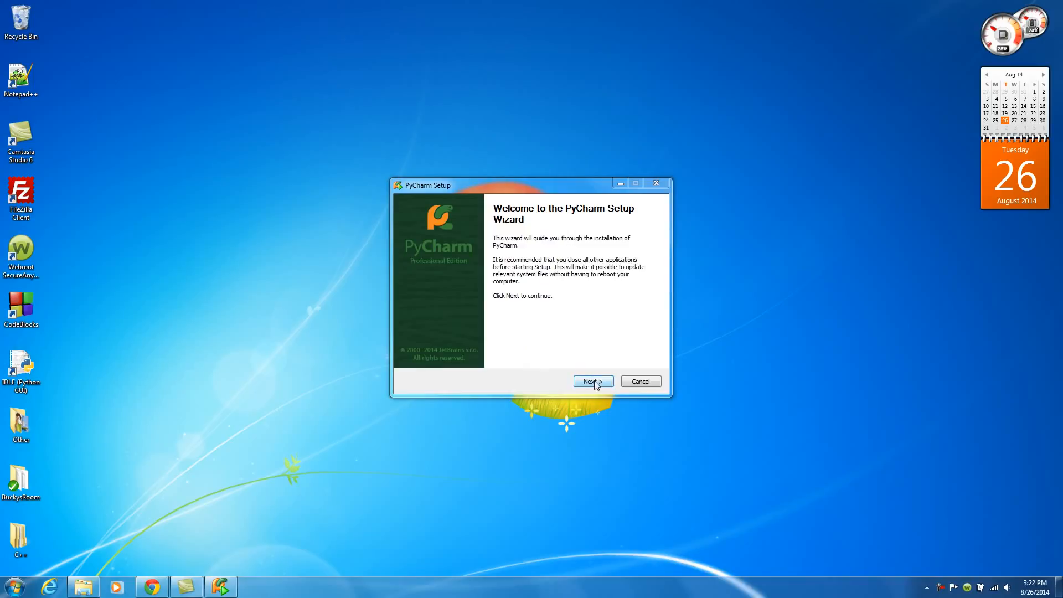
Advance through the PyCharm Setup wizard with the default destination folder, ticking the desktop shortcut option.
left_click(595, 382)
left_click(595, 381)
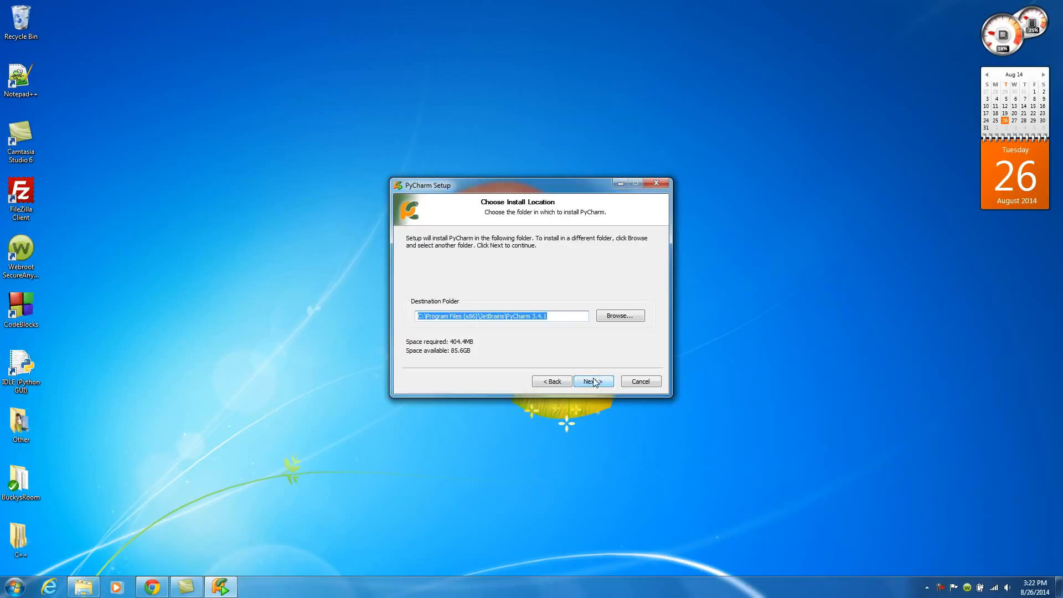
left_click(593, 382)
left_click(414, 248)
left_click(593, 382)
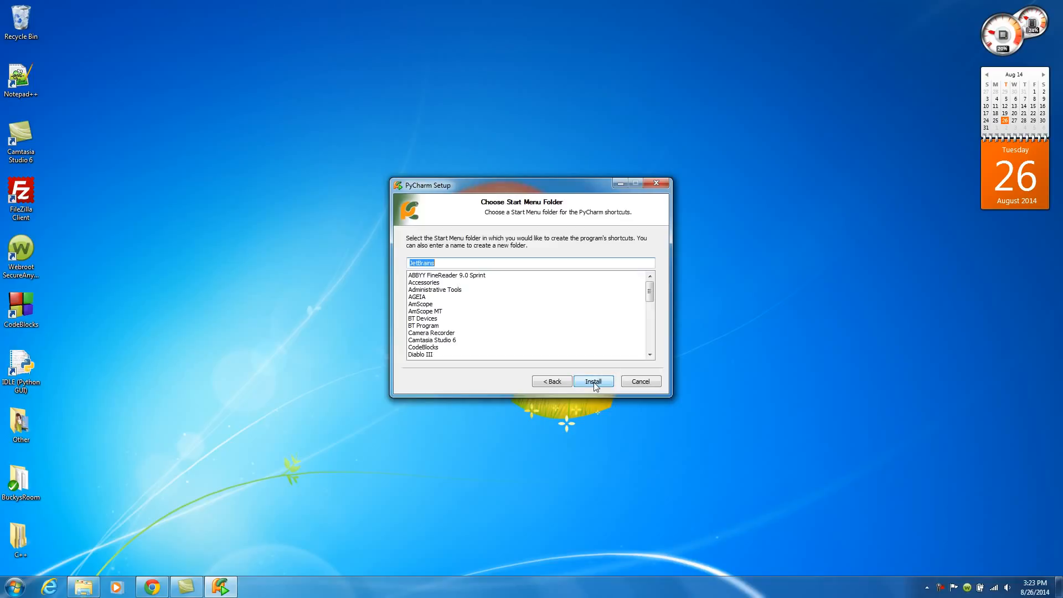
Install PyCharm into the JetBrains Start Menu folder and finish the setup wizard.
left_click(593, 382)
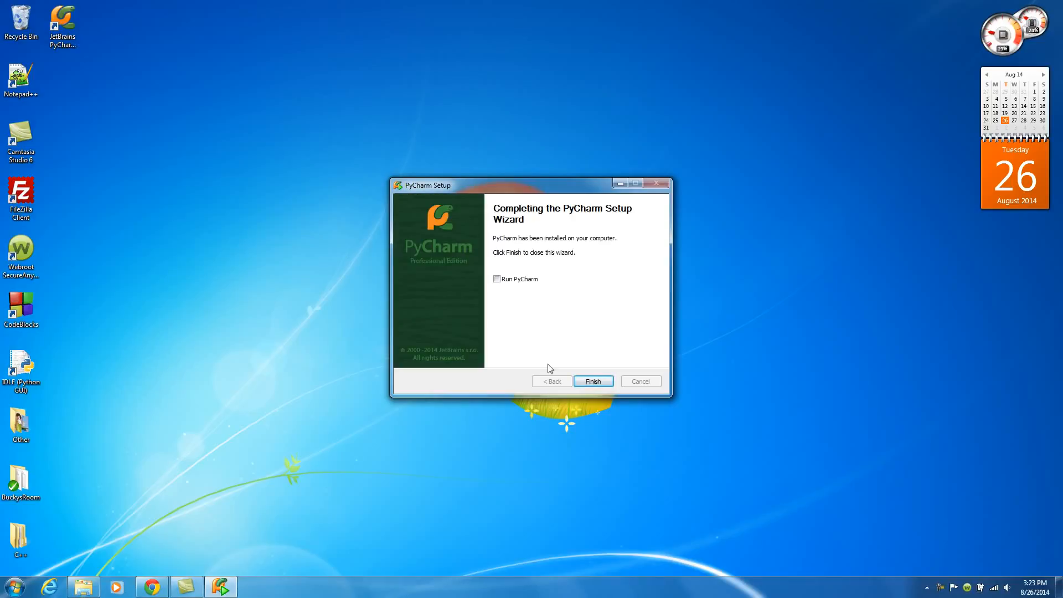
left_click(593, 383)
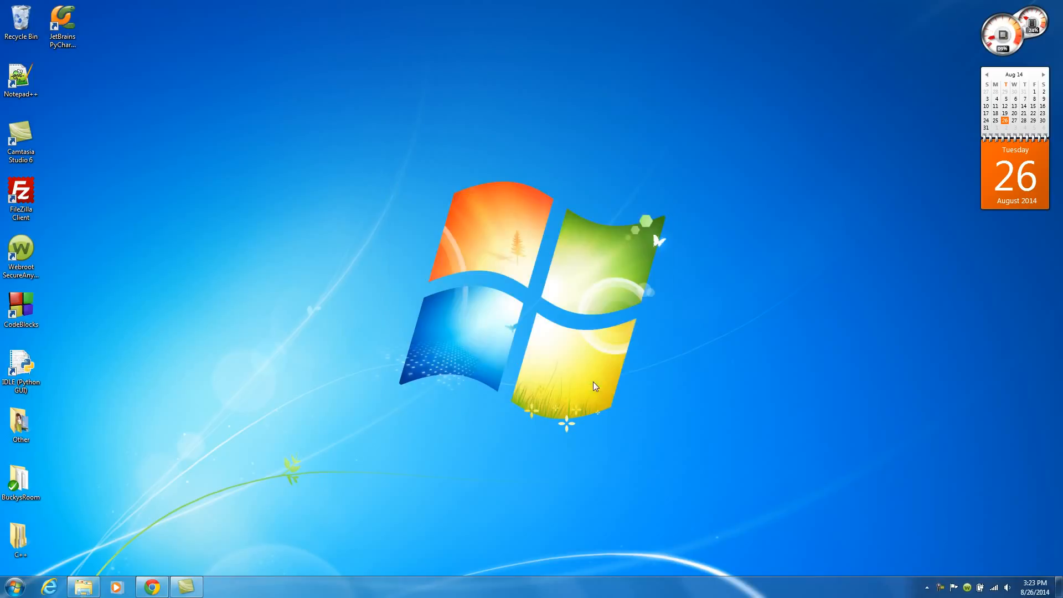
Close the remaining Explorer and browser windows.
left_click(83, 588)
left_click(769, 79)
left_click(152, 587)
left_click(1045, 10)
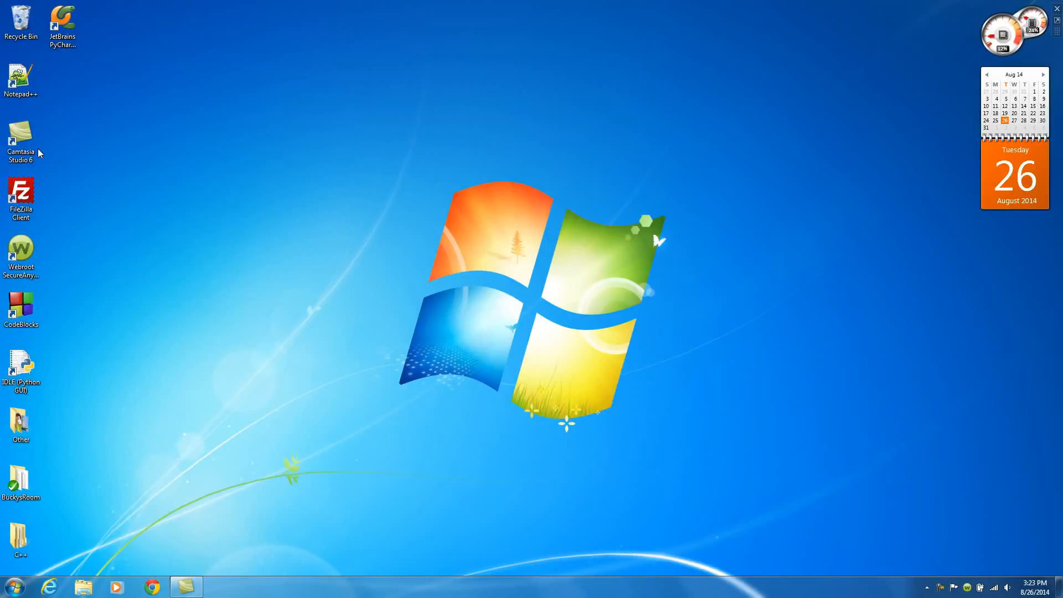
Launch PyCharm from the desktop and choose not to import settings from a previous version.
double_click(66, 17)
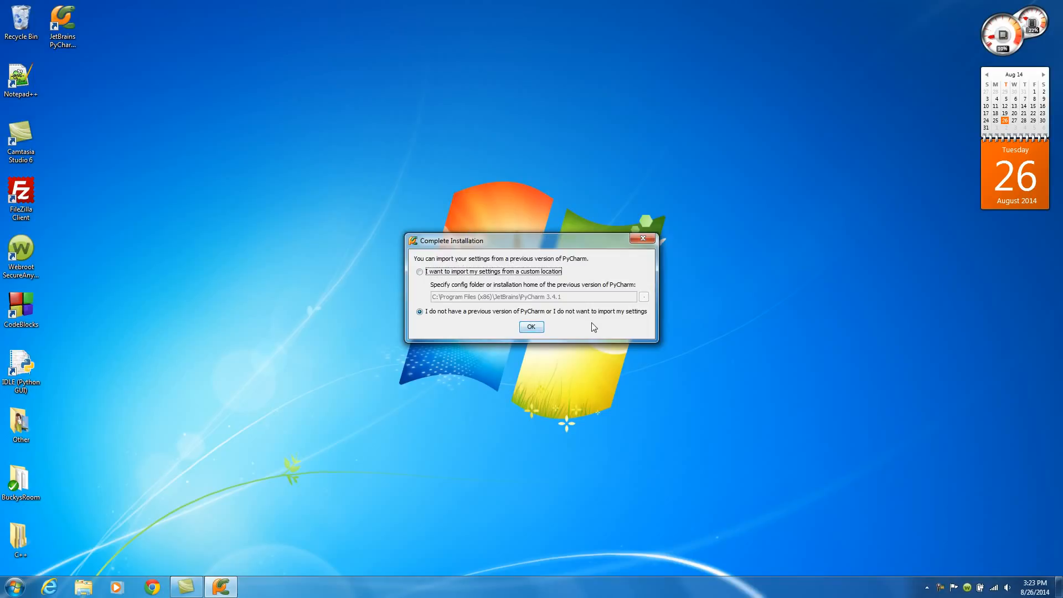
left_click(532, 327)
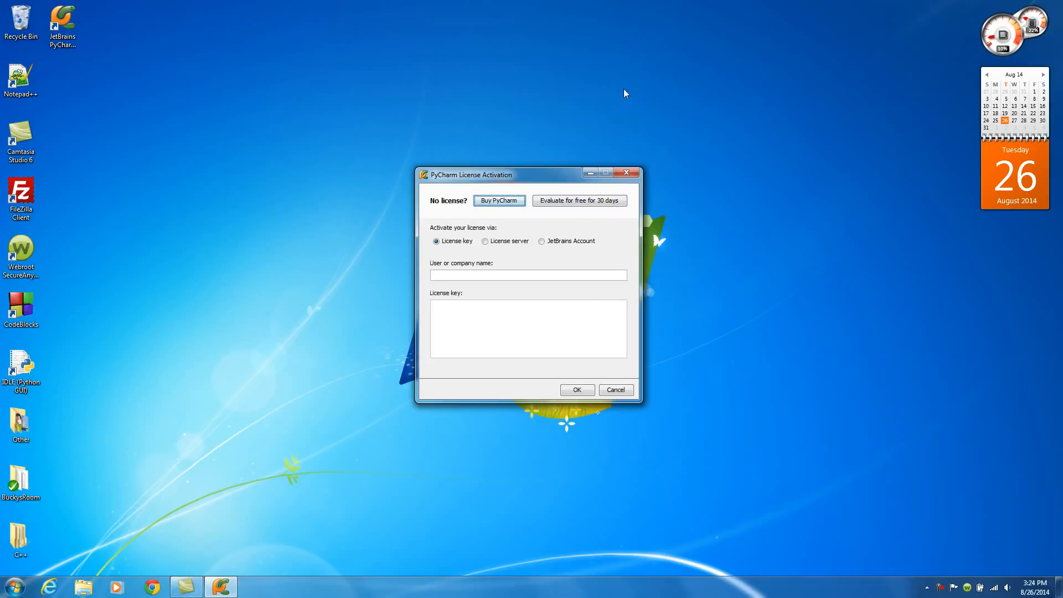
Start the free 30-day evaluation and accept all terms of the license agreement.
left_click(584, 201)
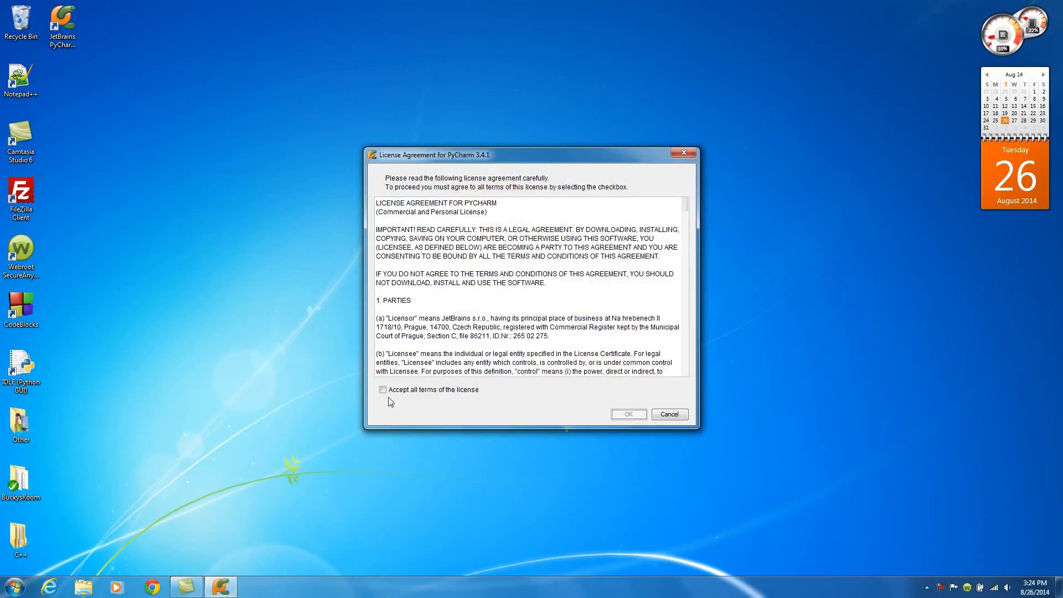
left_click(383, 390)
left_click_drag(685, 205, 684, 370)
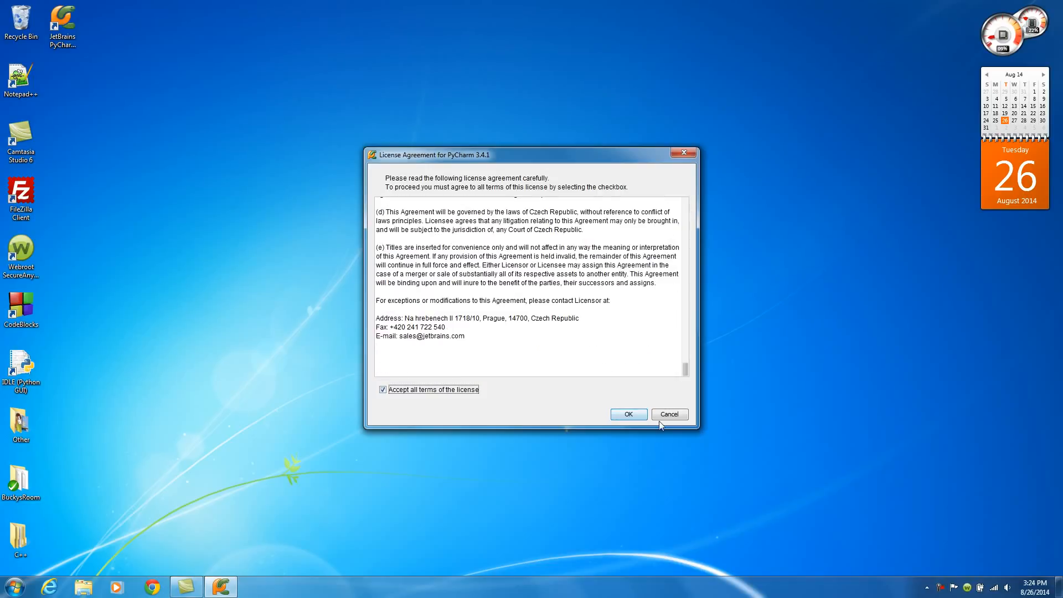
left_click(623, 414)
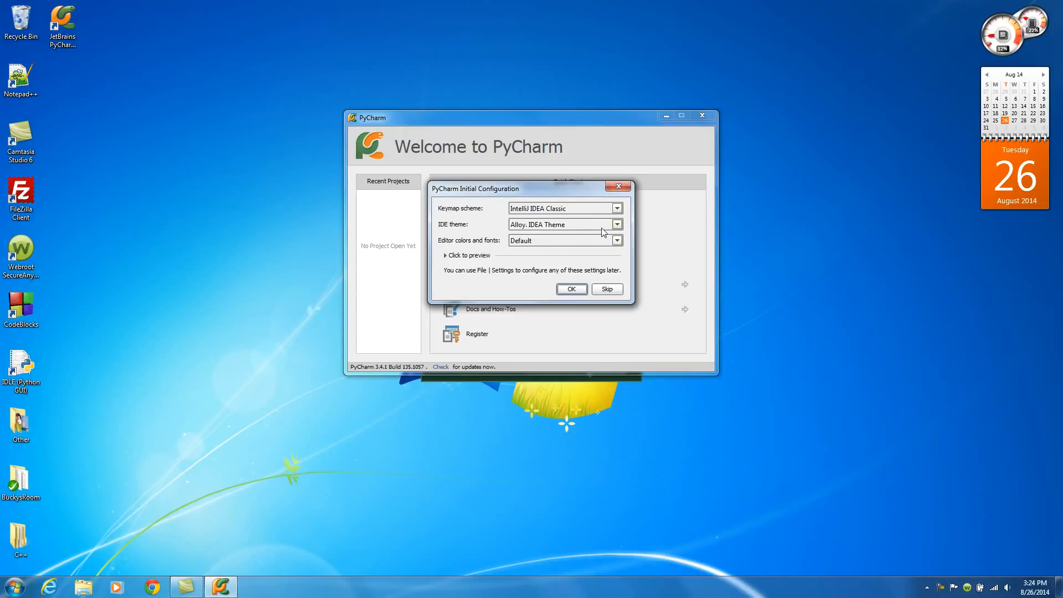
Set the IDE theme to Darcula in the initial configuration, preview it, and restart PyCharm to apply it.
left_click(616, 225)
left_click(616, 225)
left_click(617, 225)
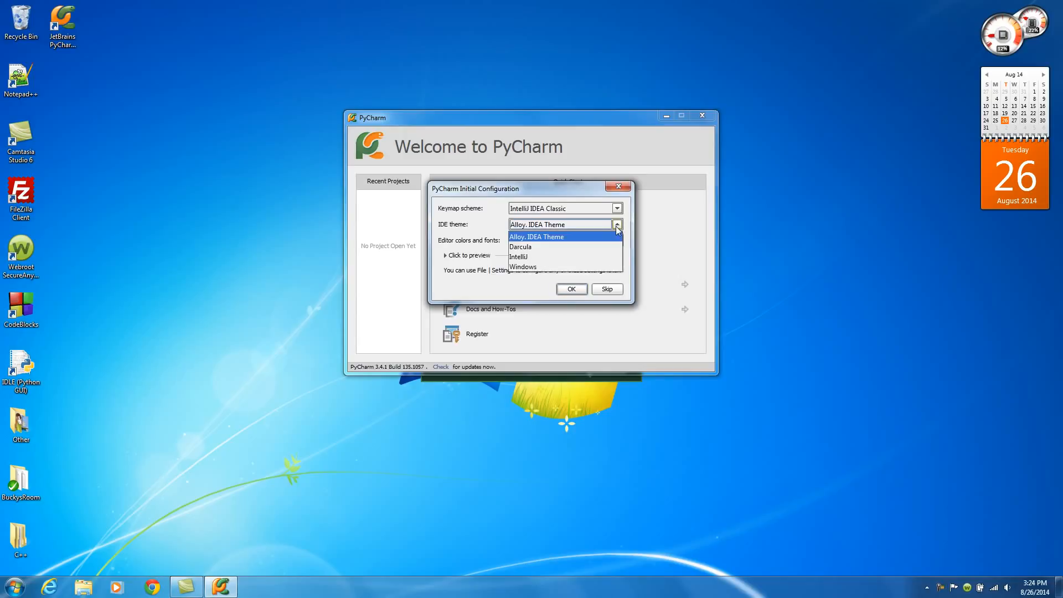
left_click(542, 249)
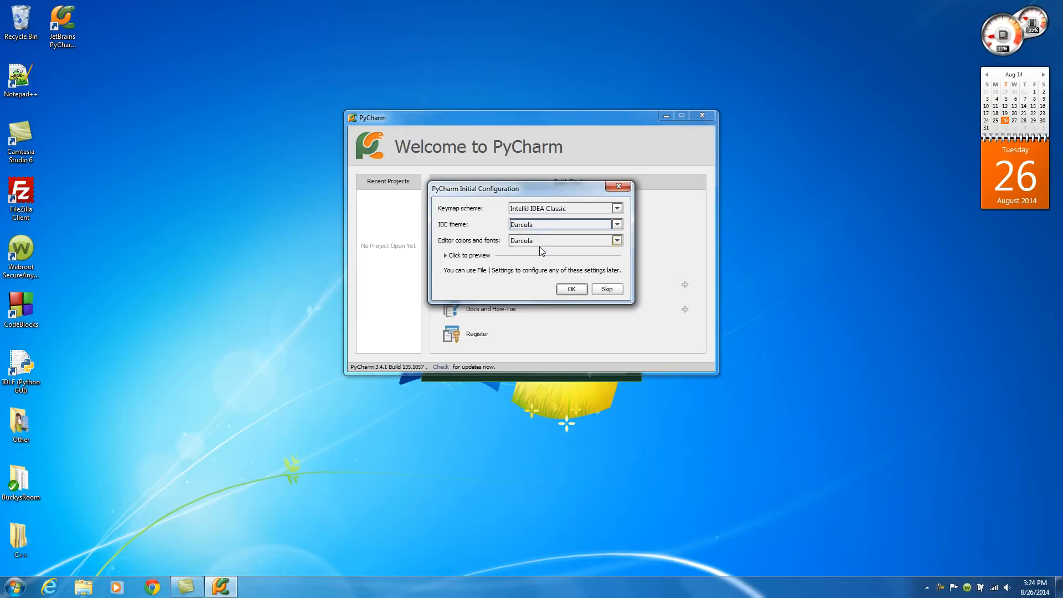
left_click(449, 257)
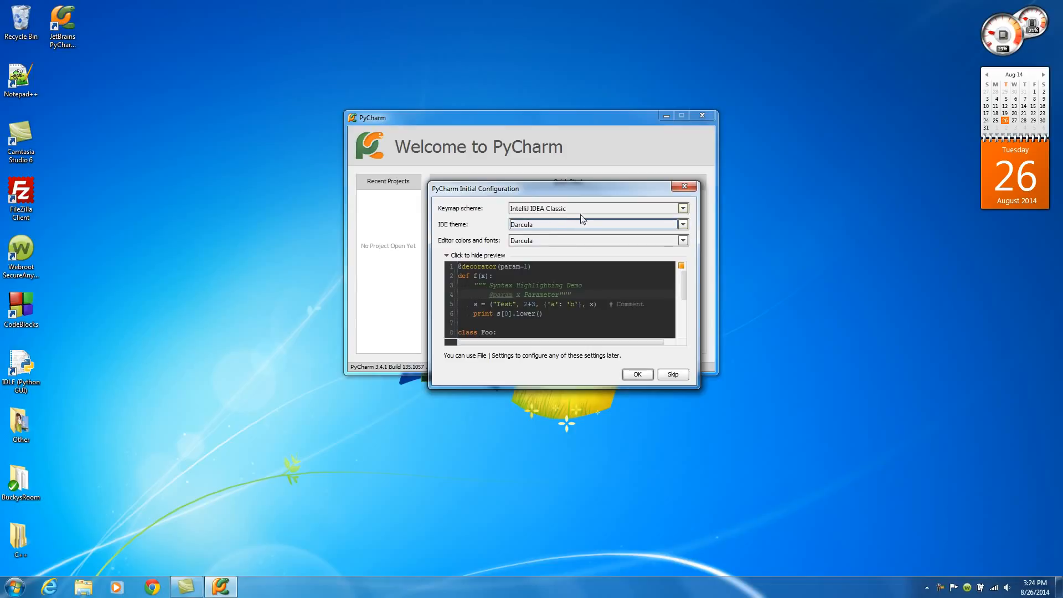
left_click(636, 375)
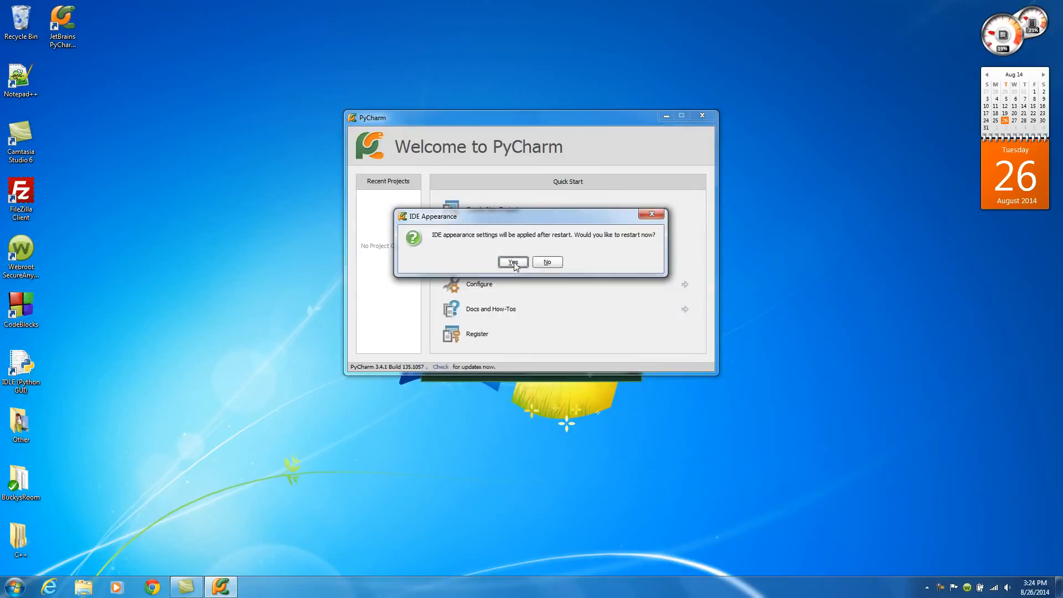
left_click(514, 263)
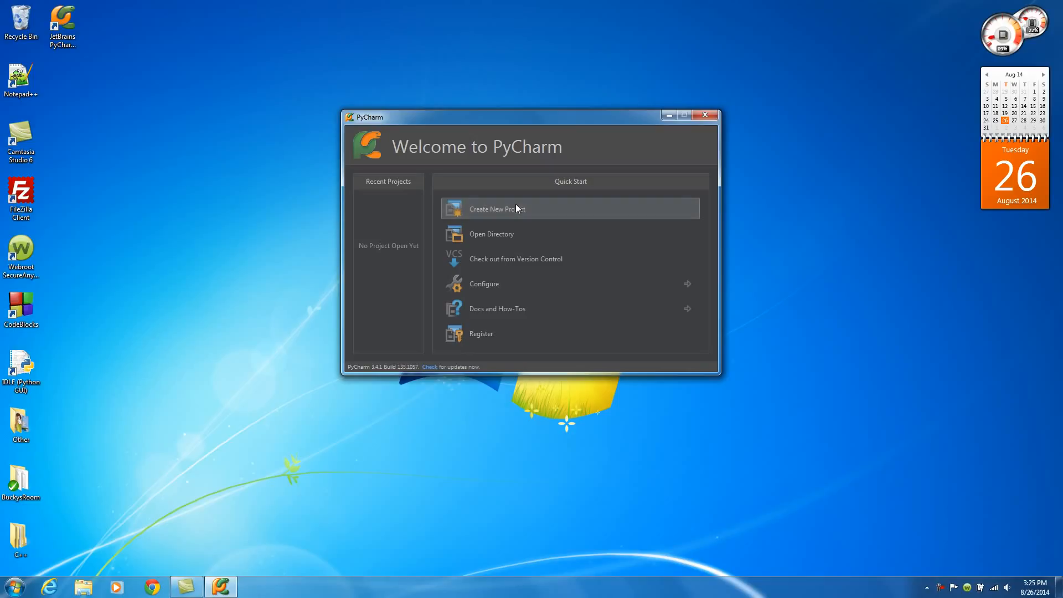
Create a new empty project named YouTube with the default location and interpreter.
left_click(516, 206)
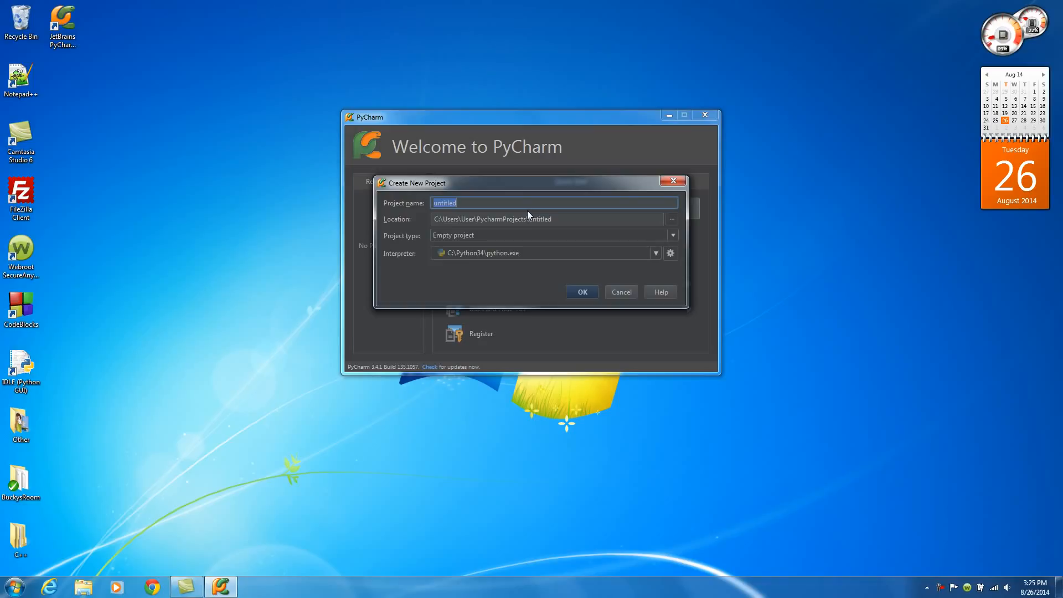
type("YouTube")
left_click(579, 291)
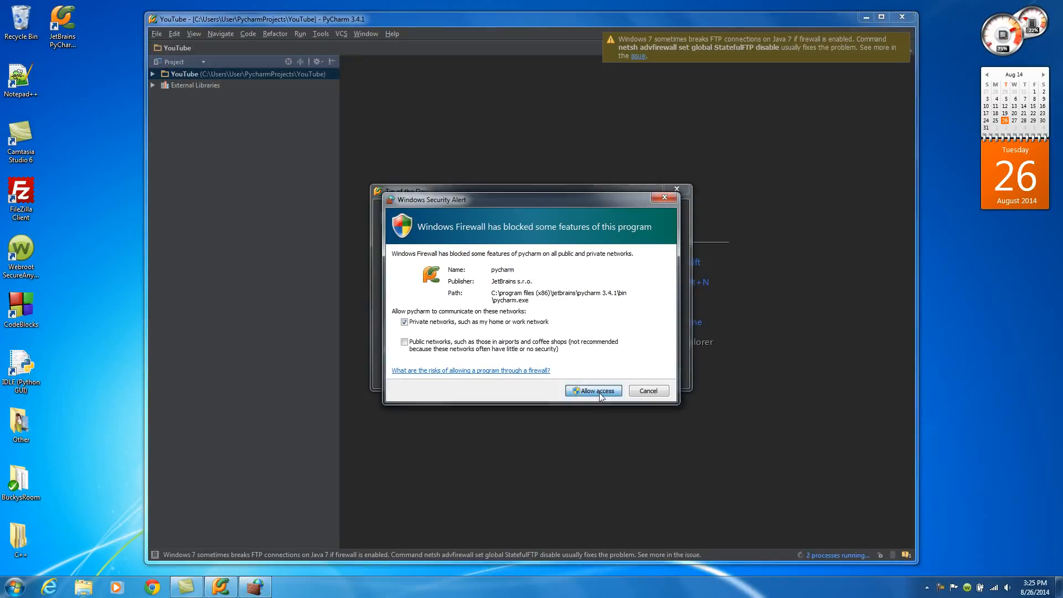
Allow PyCharm through the firewall on private networks, then close the Tip of the Day with startup tips turned off.
left_click(600, 392)
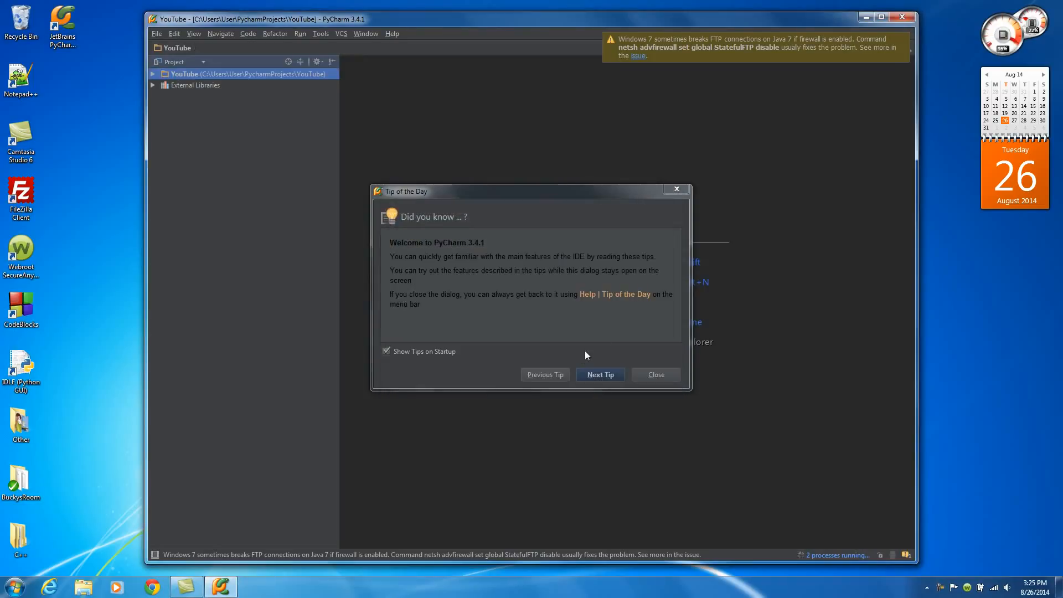
left_click(389, 351)
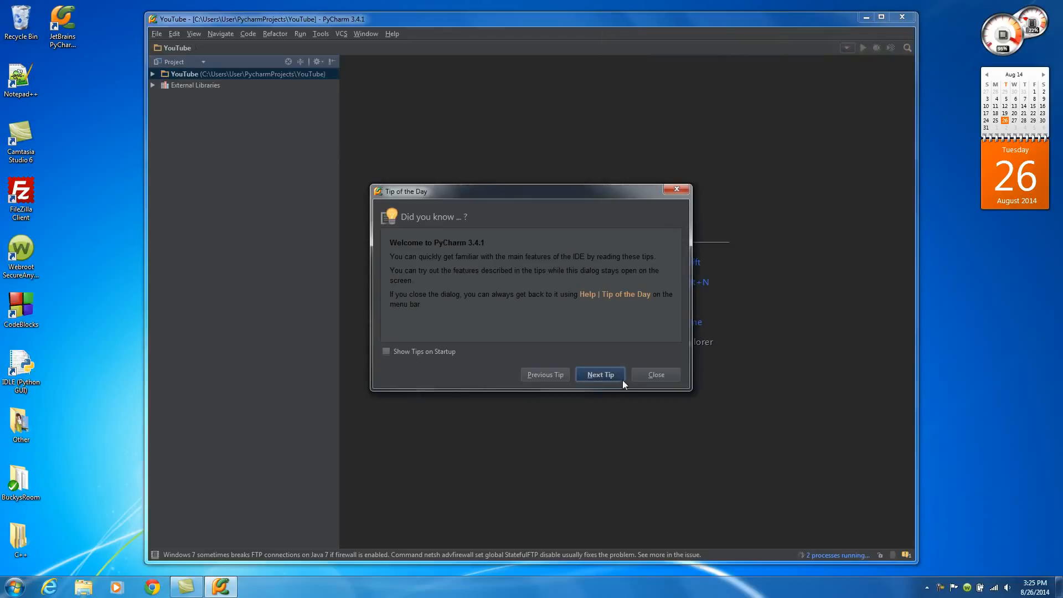
left_click(656, 375)
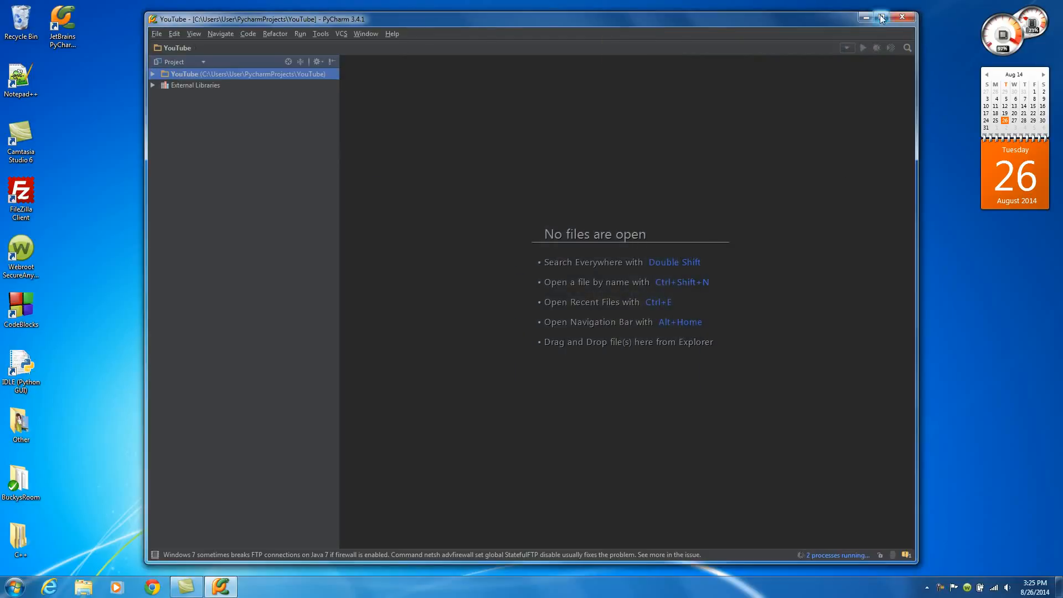
Maximize the window and create a new Python file named first.py in the YouTube project.
left_click(882, 18)
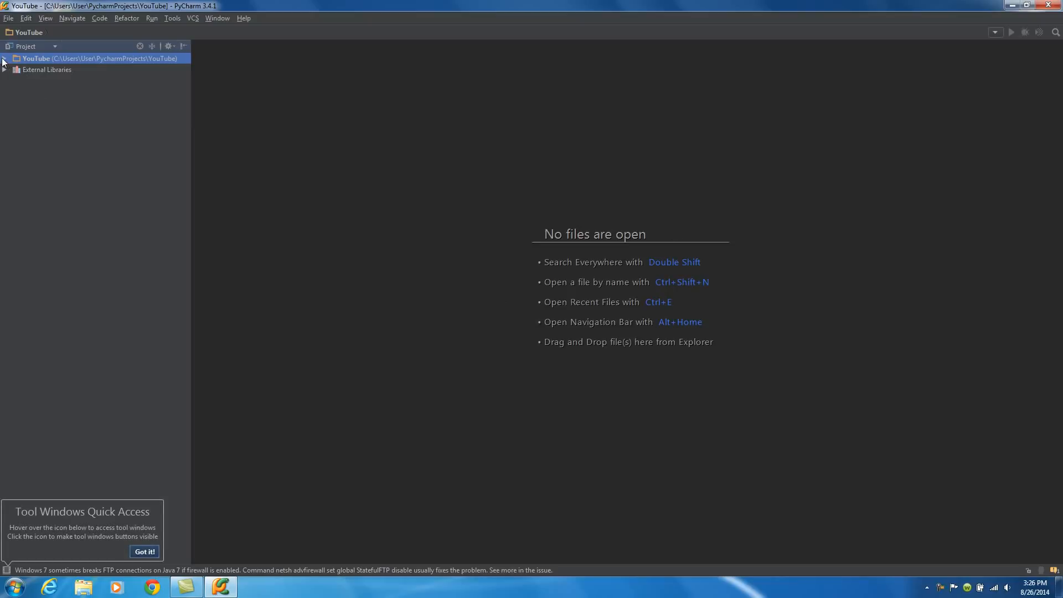
right_click(35, 61)
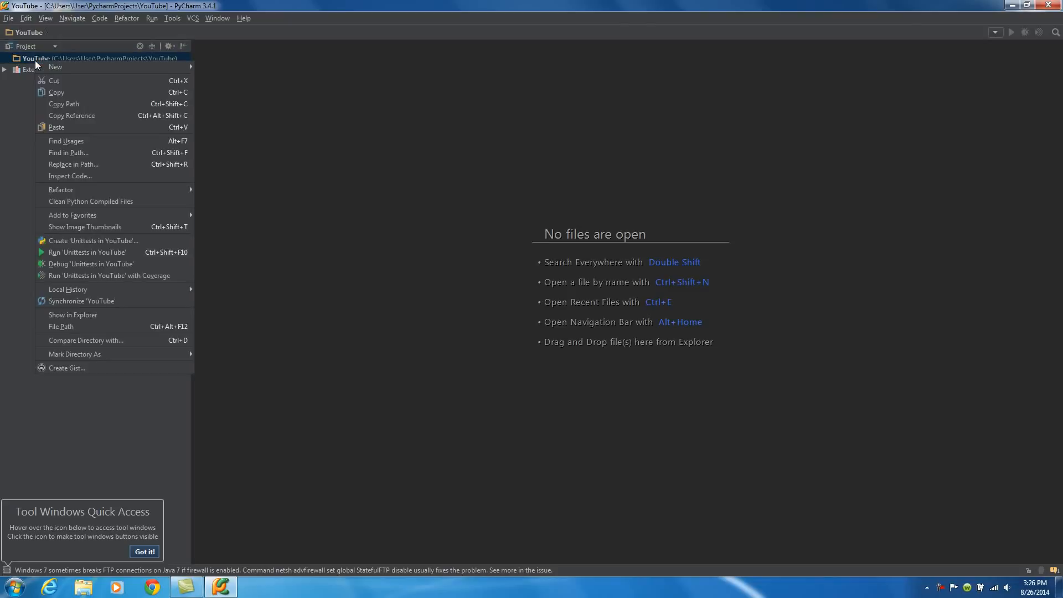
mouse_move(42, 67)
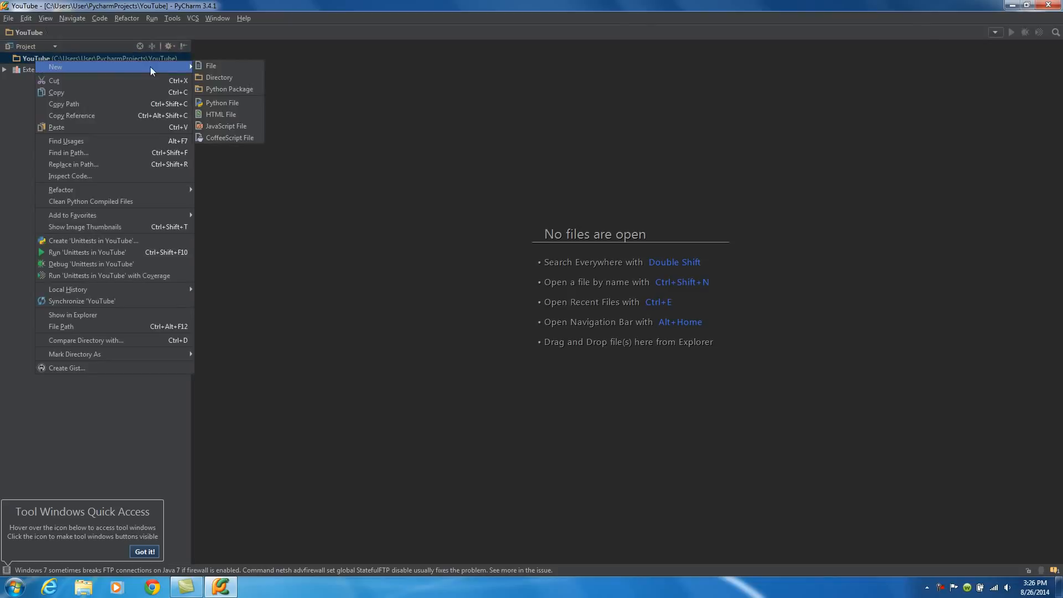
left_click(226, 105)
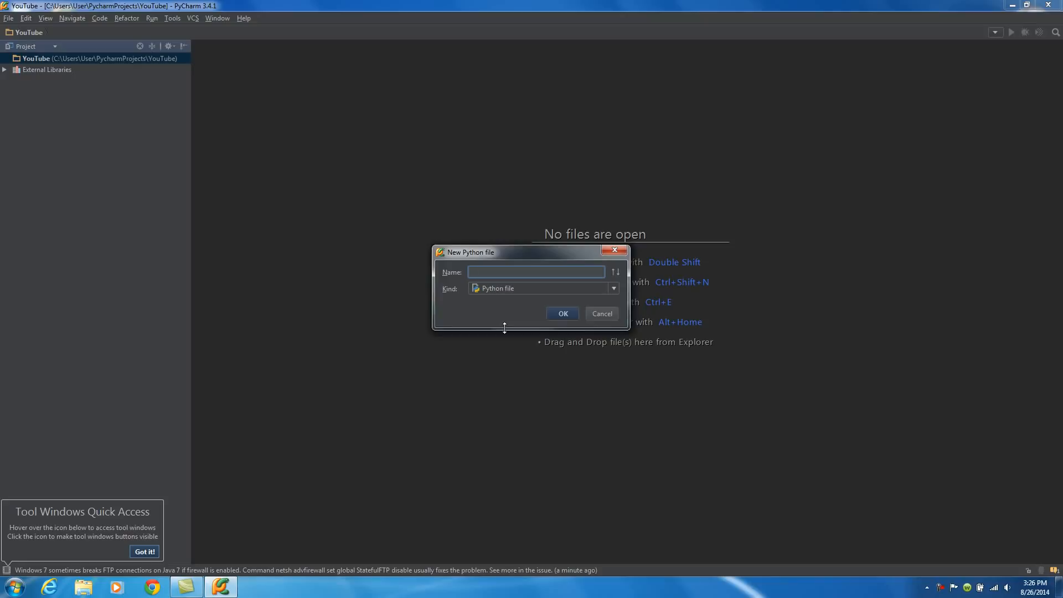
type("first.py")
left_click(557, 315)
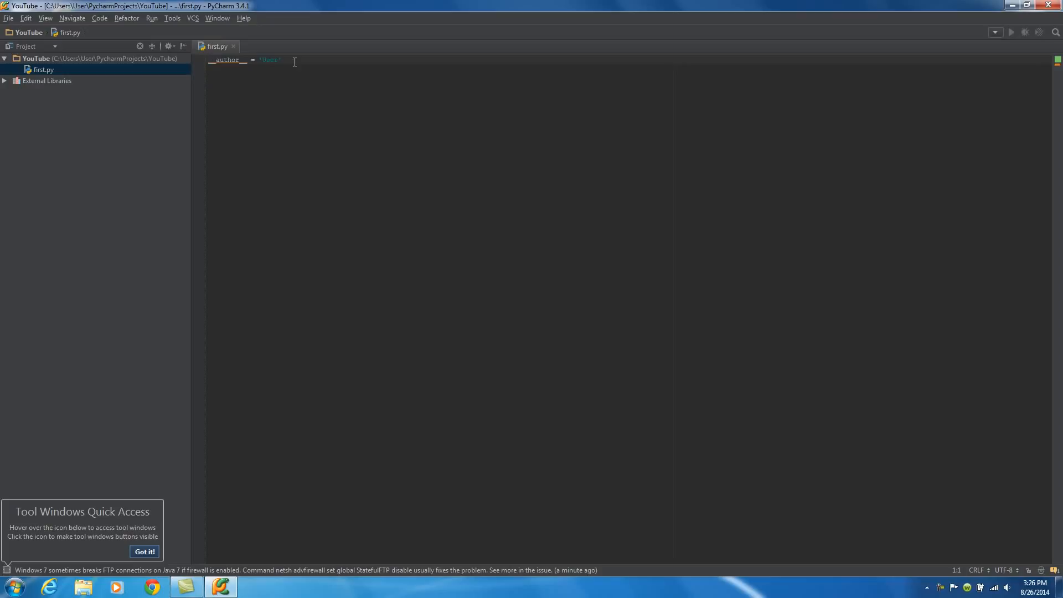
Replace the default author line with the code print('I hope this works!').
left_click_drag(294, 61, 192, 67)
key("Delete")
type("print")
type("(")
type("''")
type("I hope this work")
type("ed")
key("BackSpace")
key("BackSpace")
type("s")
left_click(393, 107)
key("BackSpace")
key("Return")
Run first.py and dismiss the tool windows quick access tip.
right_click(330, 151)
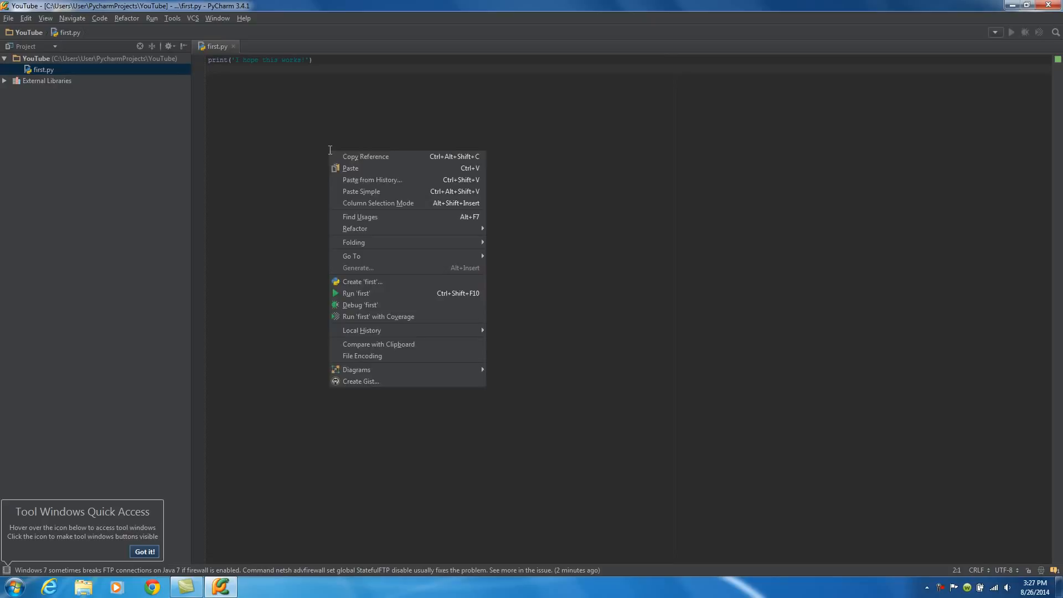
left_click(373, 294)
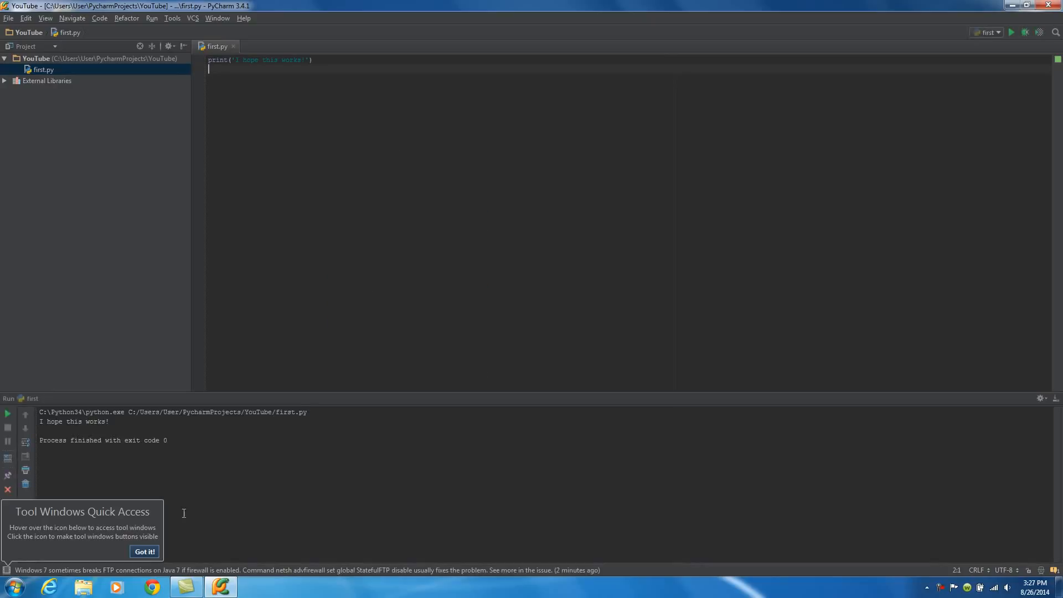
left_click(144, 553)
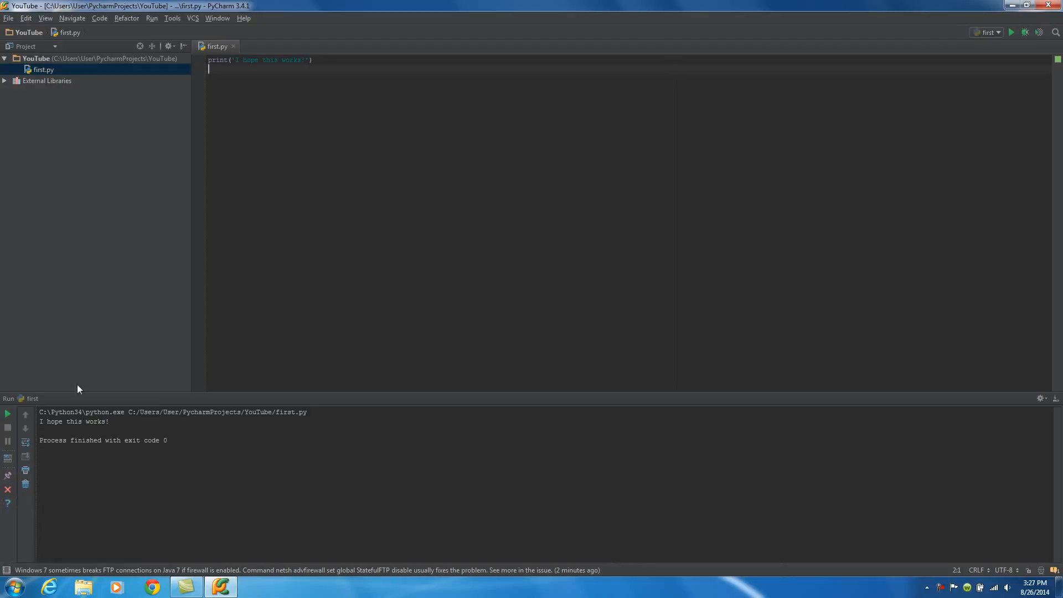
Enlarge the run output panel and change the printed text to 'I love tuna!'.
left_click_drag(110, 422, 40, 418)
left_click(102, 474)
left_click_drag(166, 392, 162, 445)
left_click_drag(300, 60, 244, 61)
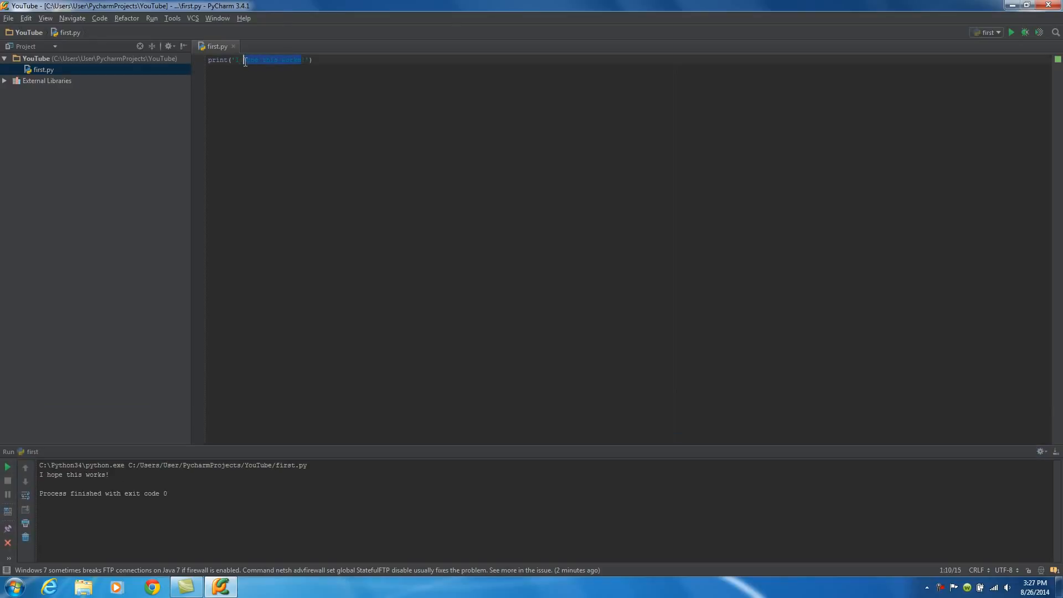
type("lo")
Run the modified first.py script and select its output line.
right_click(344, 141)
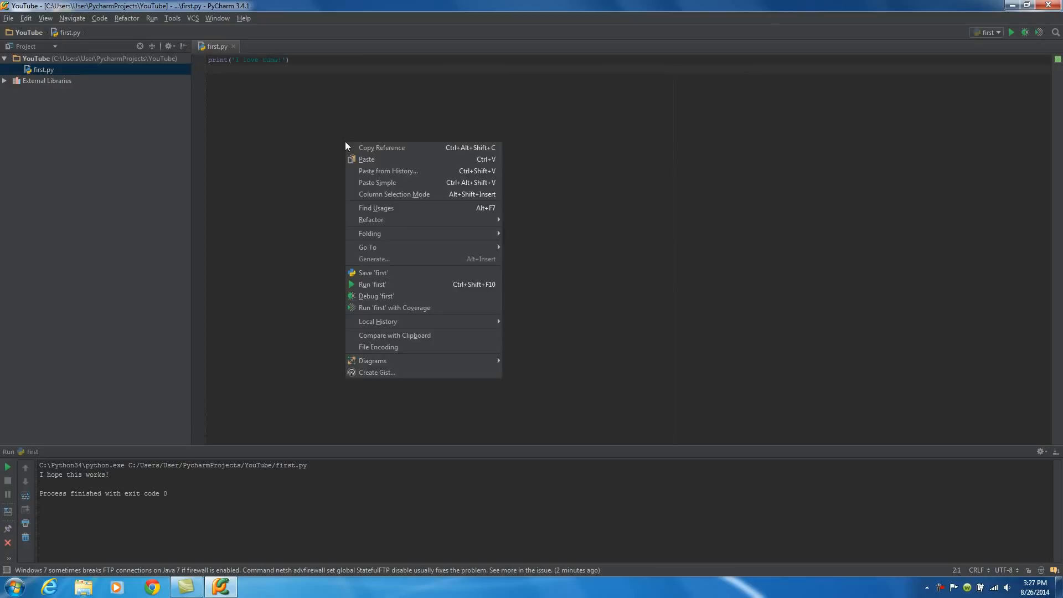
left_click(380, 287)
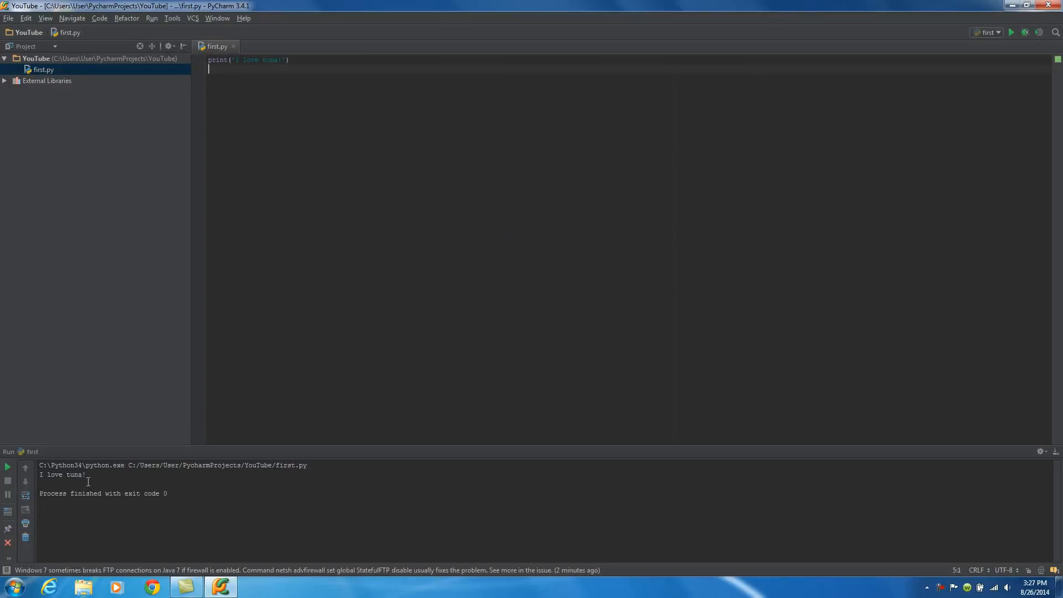
left_click_drag(87, 476, 42, 474)
key("Down")
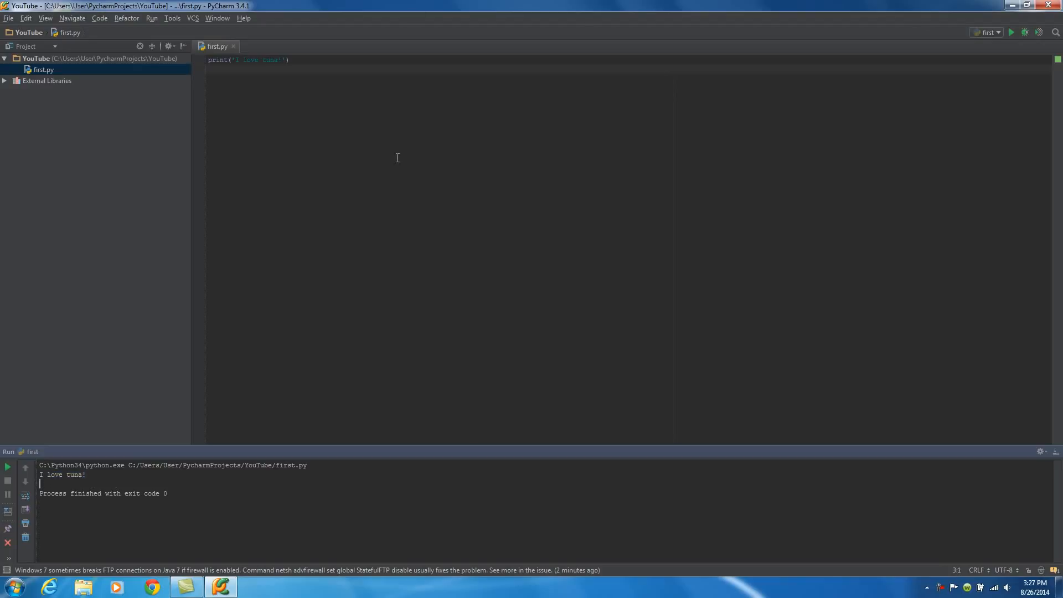
Rerun the first script from the toolbar run control.
left_click(387, 157)
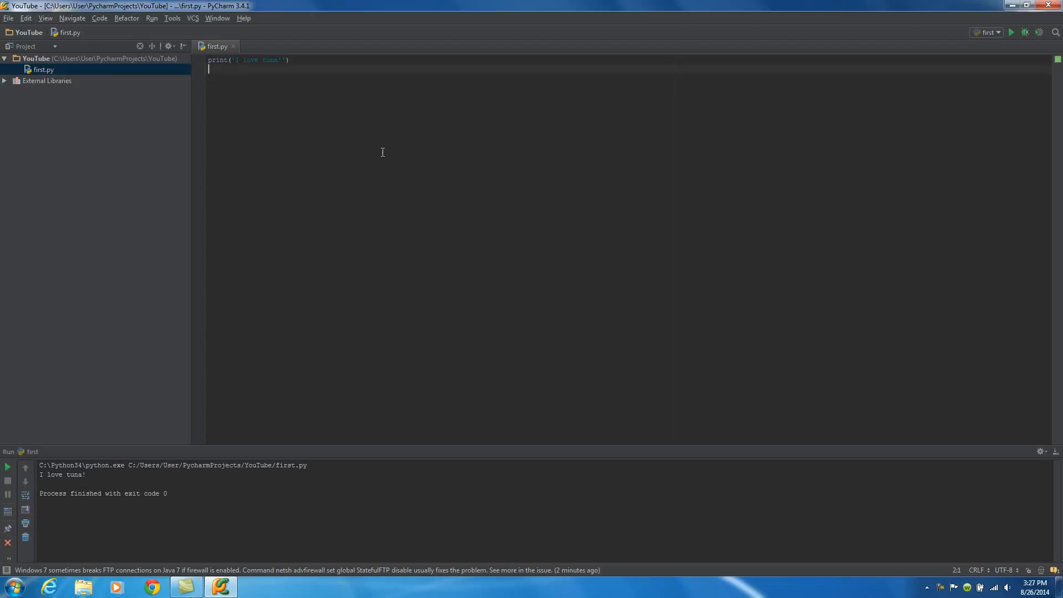
right_click(341, 156)
left_click(1011, 32)
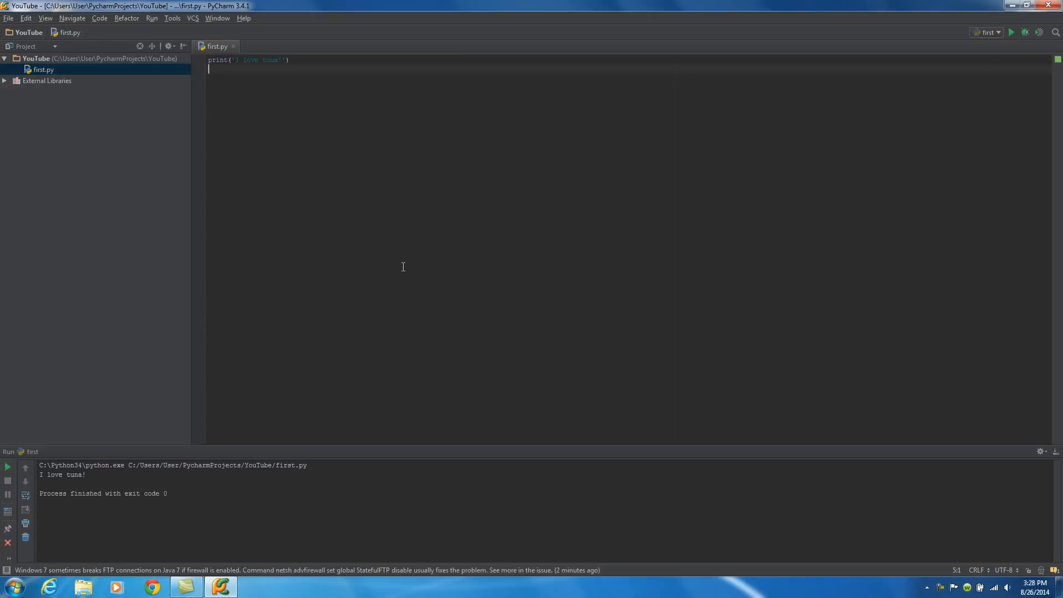